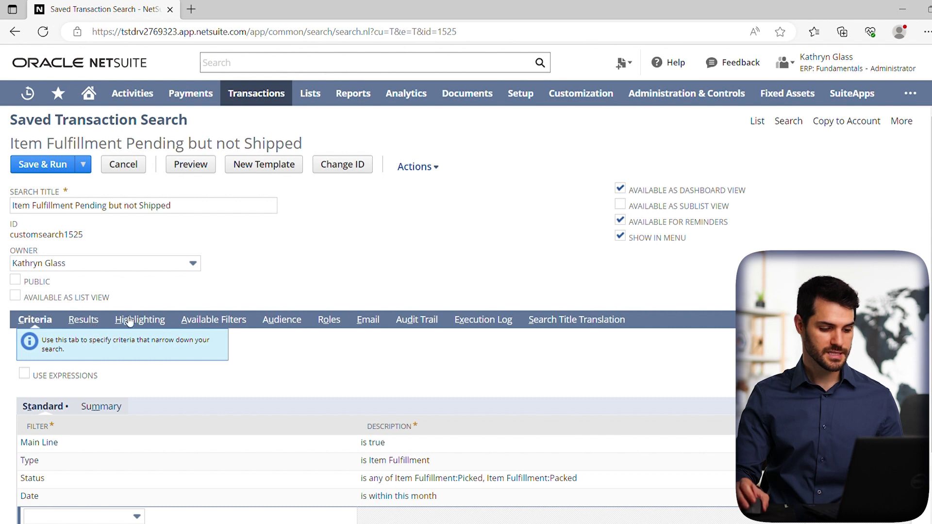
Show the saved search's Audience settings and mark the search Public
{"action": "left_click", "coordinate": [292, 323]}
{"action": "scroll", "coordinate": [339, 260], "scroll_direction": "down", "scroll_amount": 1}
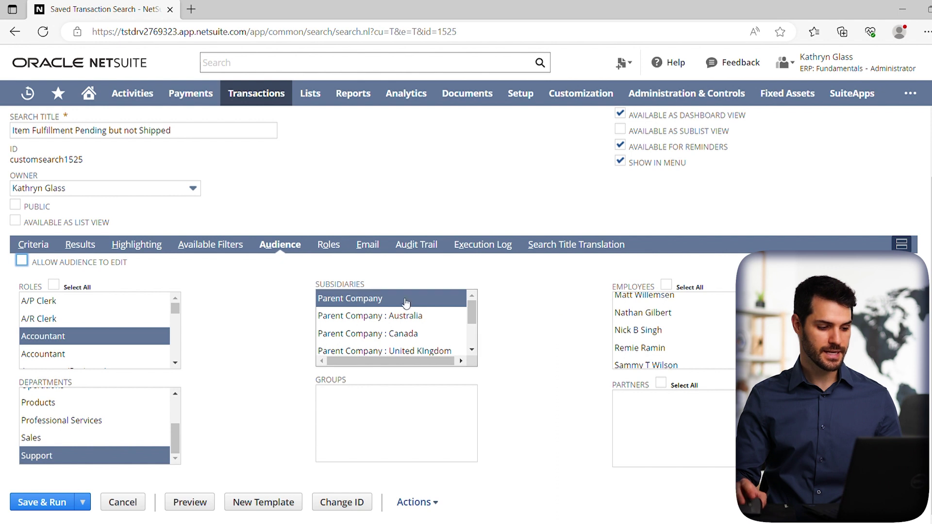
{"action": "left_click", "coordinate": [15, 207]}
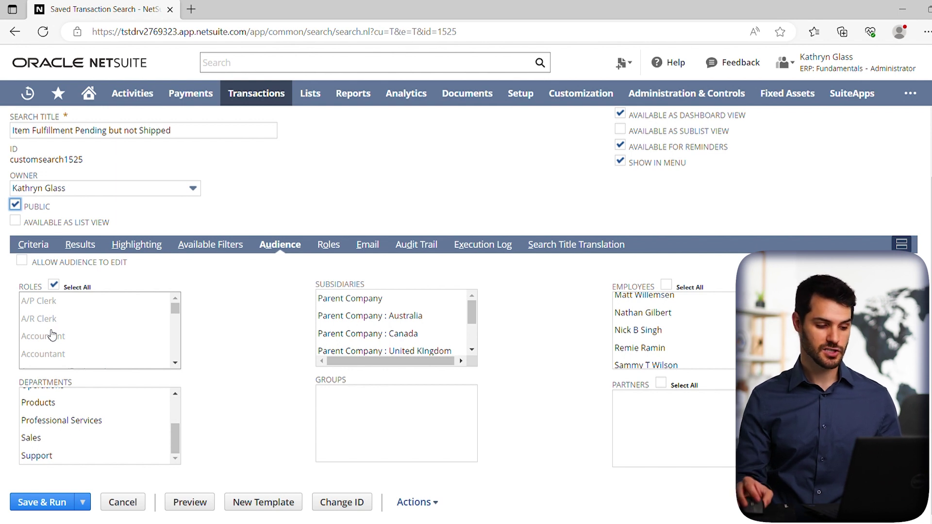
Make the search non-public and clear the Select All roles choice
{"action": "left_click", "coordinate": [16, 206]}
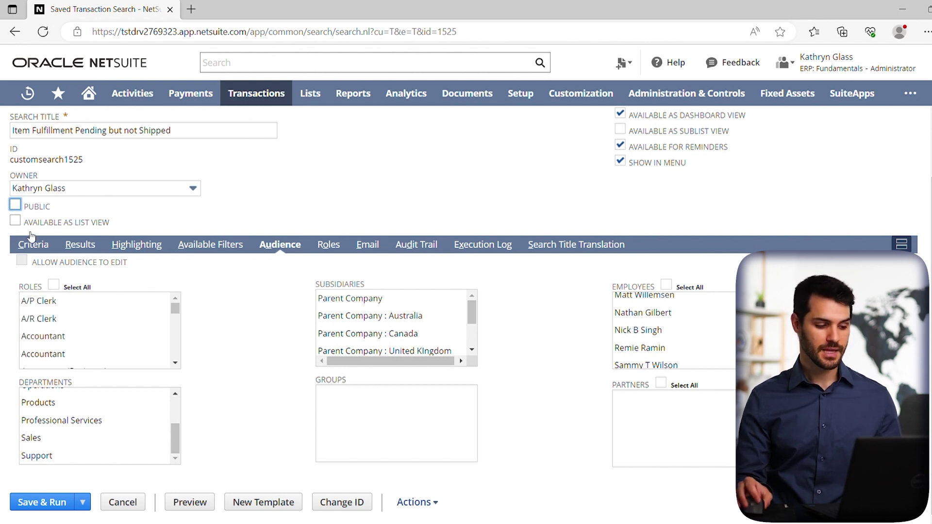
{"action": "left_click", "coordinate": [54, 286]}
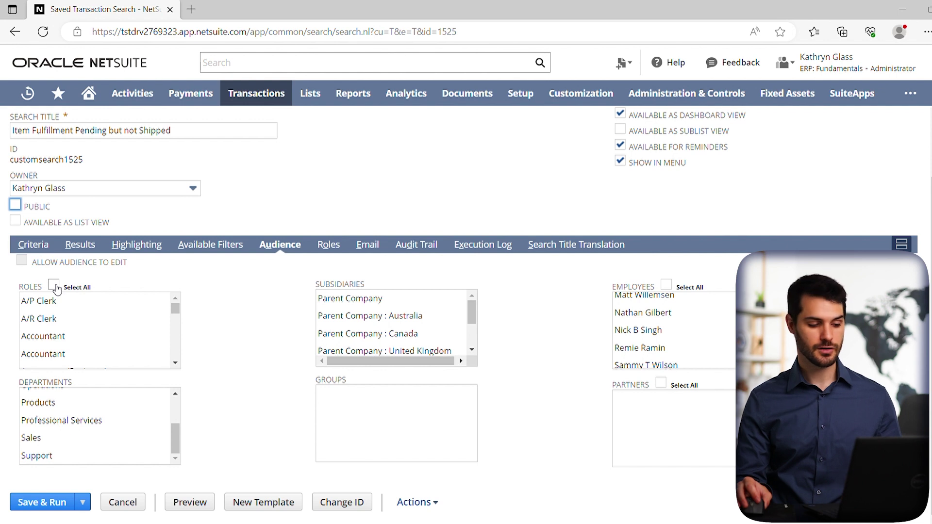
{"action": "scroll", "coordinate": [99, 312], "scroll_direction": "down", "scroll_amount": 2}
{"action": "scroll", "coordinate": [99, 313], "scroll_direction": "down", "scroll_amount": 2}
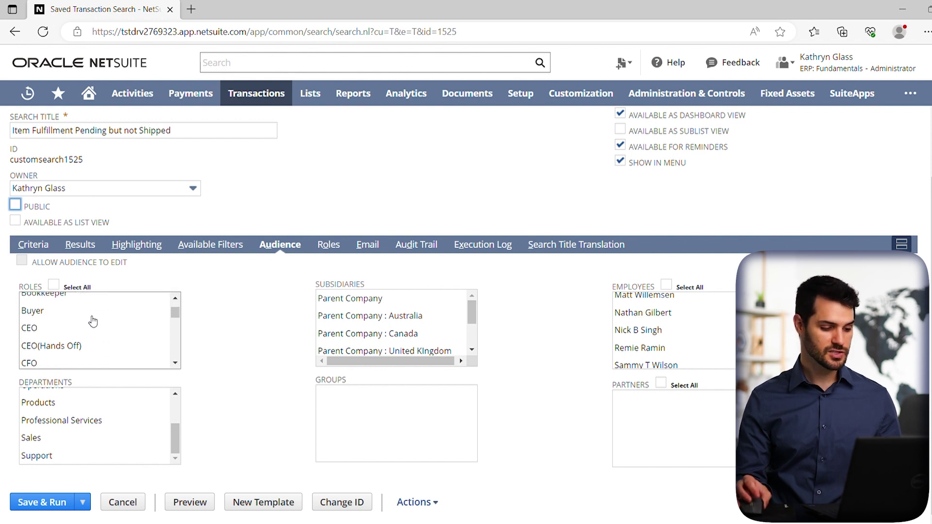
{"action": "scroll", "coordinate": [97, 319], "scroll_direction": "up", "scroll_amount": 3}
{"action": "scroll", "coordinate": [95, 321], "scroll_direction": "up", "scroll_amount": 2}
{"action": "scroll", "coordinate": [95, 323], "scroll_direction": "up", "scroll_amount": 2}
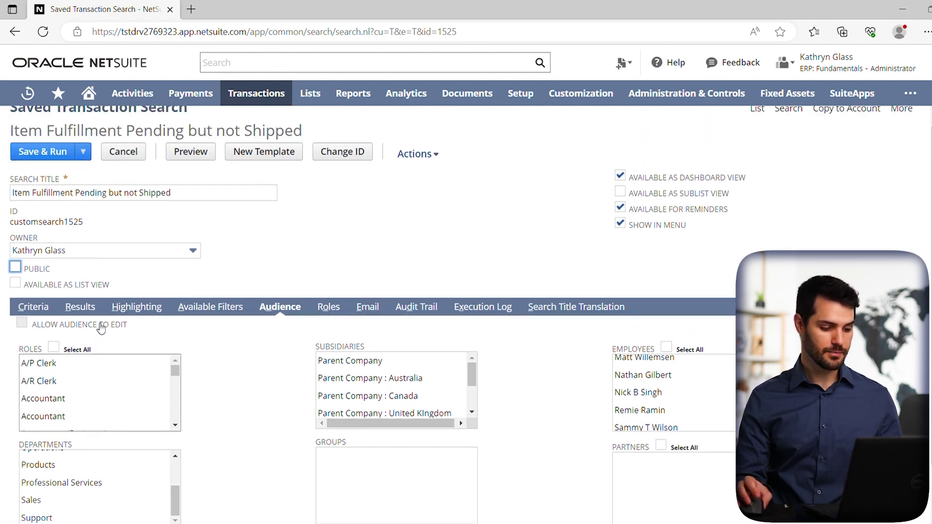
{"action": "scroll", "coordinate": [226, 371], "scroll_direction": "down", "scroll_amount": 2}
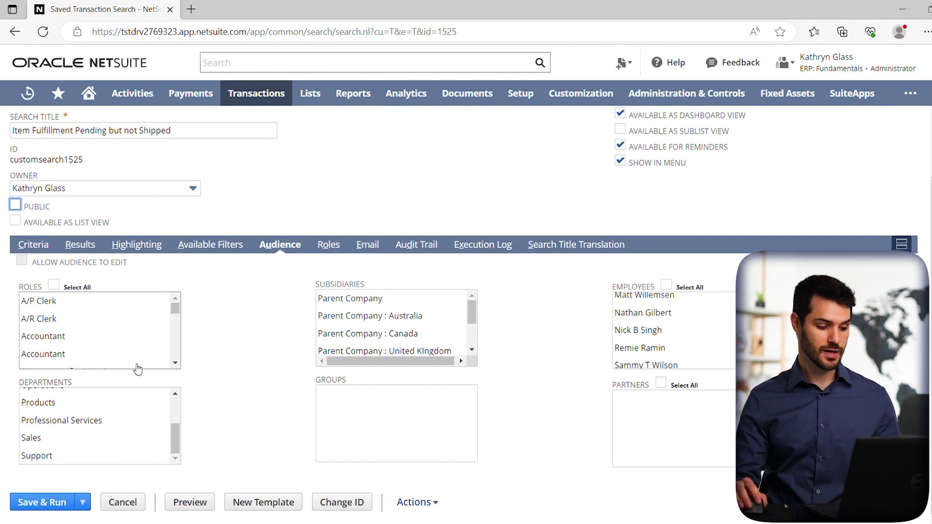
{"action": "scroll", "coordinate": [87, 416], "scroll_direction": "up", "scroll_amount": 2}
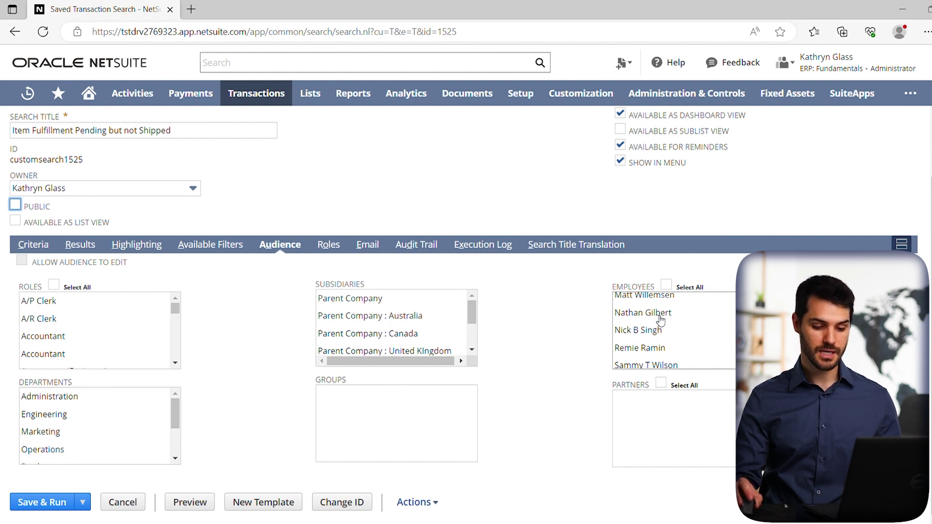
{"action": "scroll", "coordinate": [656, 328], "scroll_direction": "up", "scroll_amount": 10}
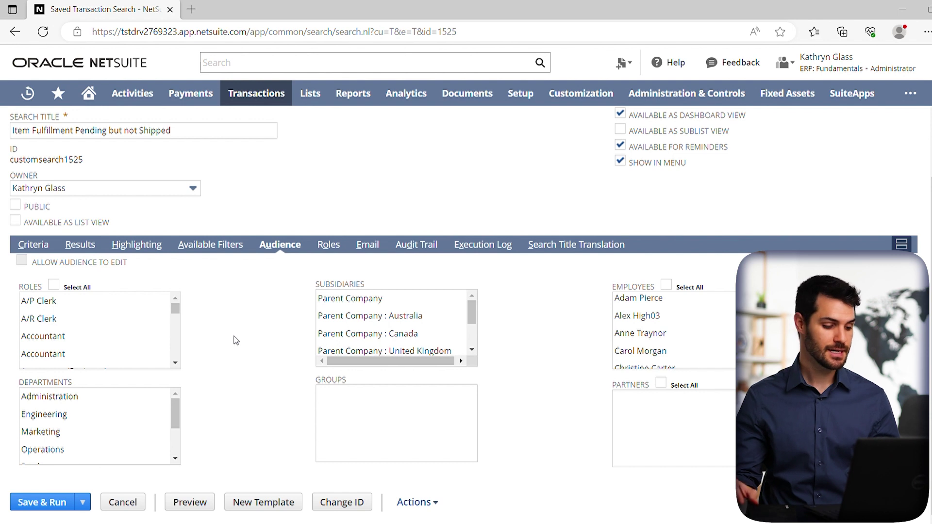
Choose Accountant, CFO and Controller as the audience roles
{"action": "left_click", "coordinate": [62, 340]}
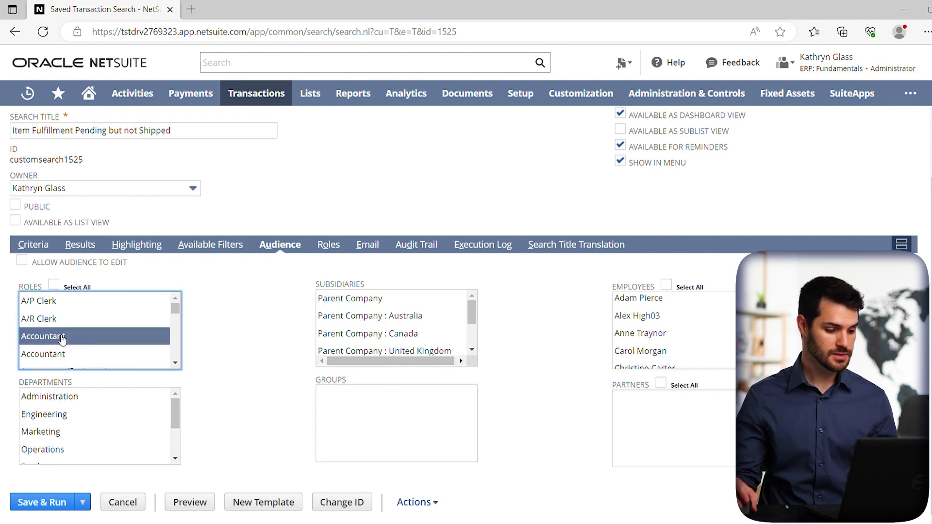
{"action": "scroll", "coordinate": [70, 337], "scroll_direction": "down", "scroll_amount": 3}
{"action": "scroll", "coordinate": [72, 337], "scroll_direction": "down", "scroll_amount": 1}
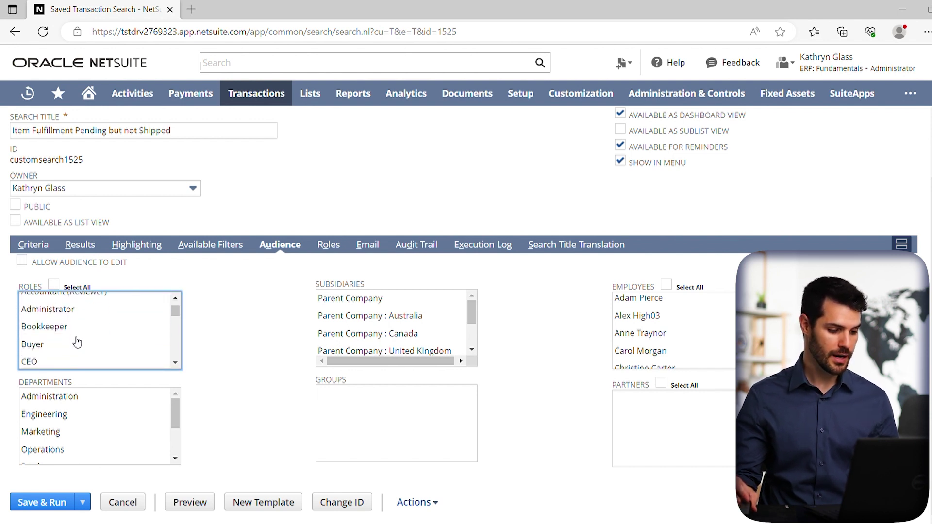
{"action": "scroll", "coordinate": [77, 336], "scroll_direction": "down", "scroll_amount": 2}
{"action": "scroll", "coordinate": [79, 335], "scroll_direction": "down", "scroll_amount": 2}
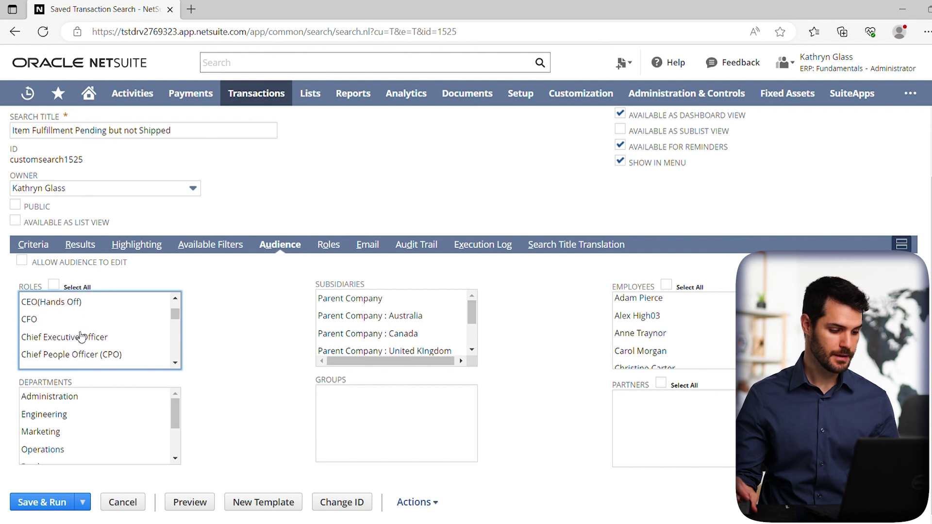
{"action": "scroll", "coordinate": [73, 344], "scroll_direction": "down", "scroll_amount": 1}
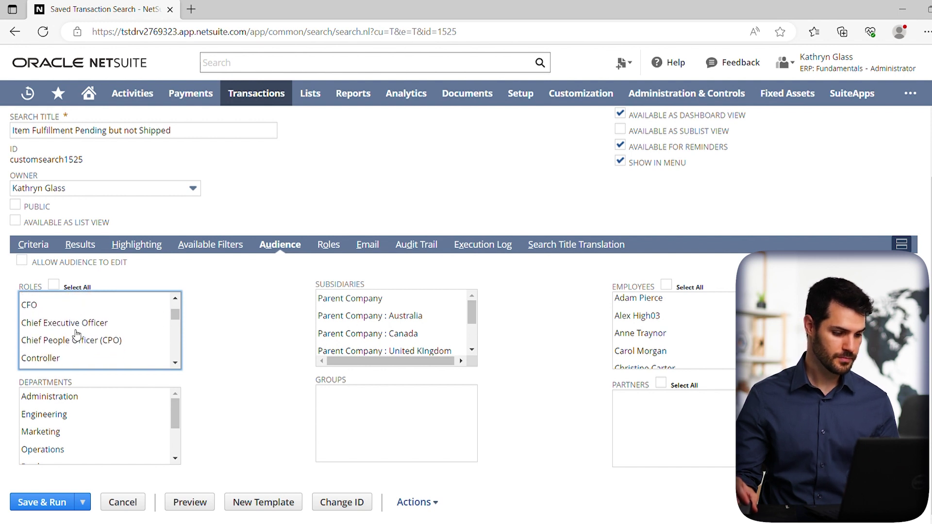
{"action": "left_click", "coordinate": [48, 309]}
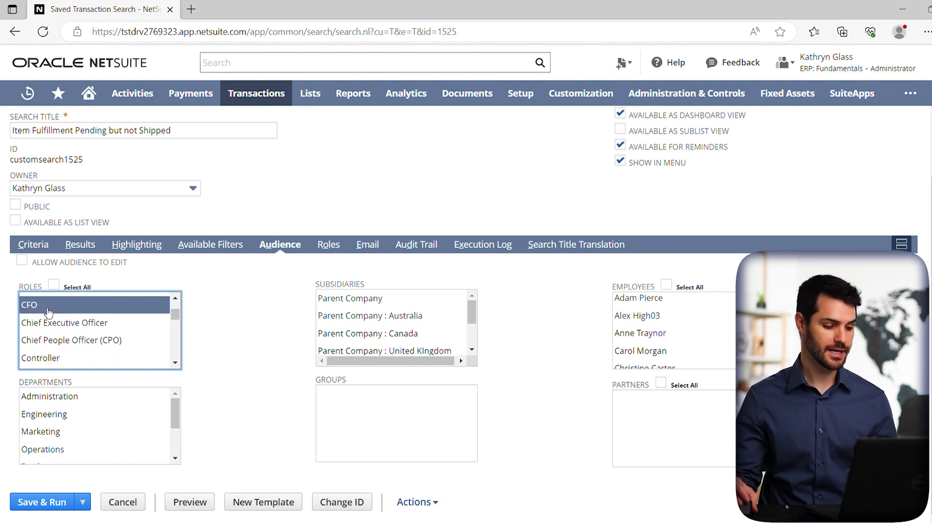
{"action": "scroll", "coordinate": [50, 313], "scroll_direction": "down", "scroll_amount": 2}
{"action": "scroll", "coordinate": [80, 328], "scroll_direction": "down", "scroll_amount": 1}
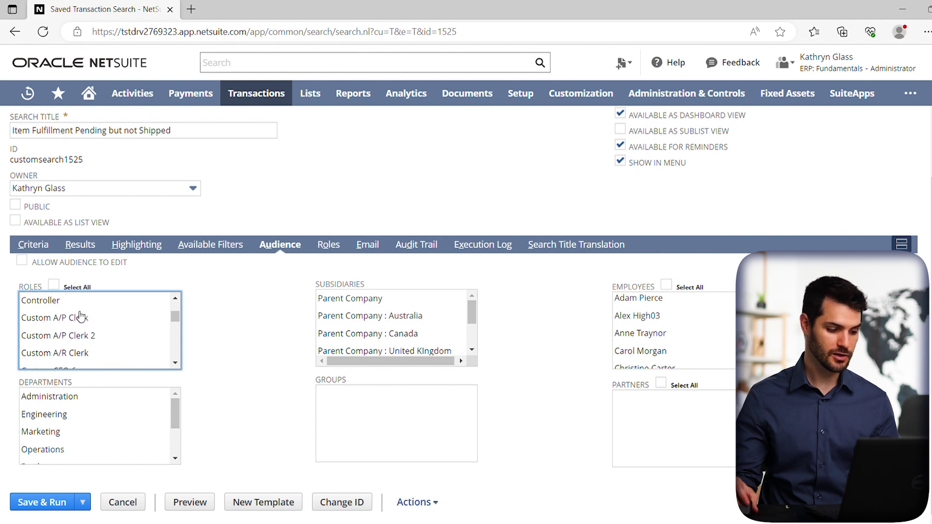
{"action": "left_click", "coordinate": [45, 302]}
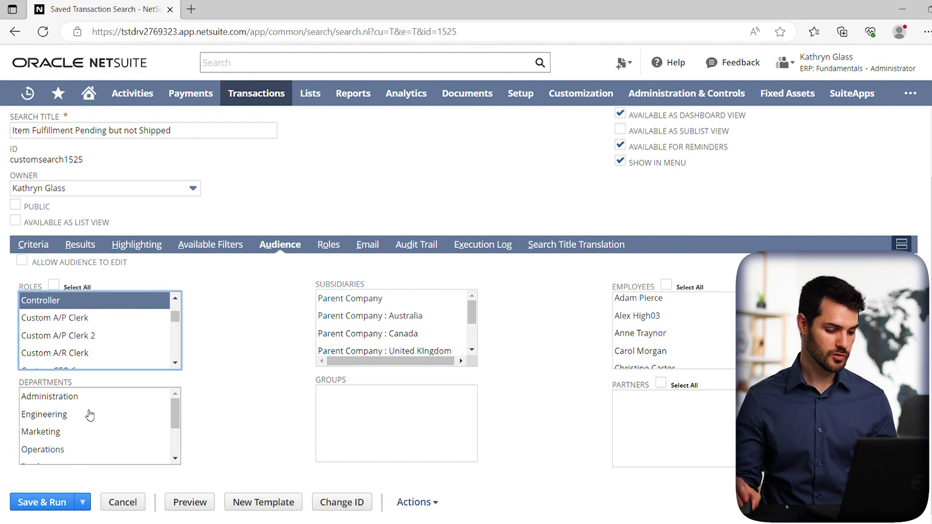
{"action": "scroll", "coordinate": [86, 415], "scroll_direction": "down", "scroll_amount": 1}
{"action": "scroll", "coordinate": [86, 422], "scroll_direction": "down", "scroll_amount": 2}
{"action": "scroll", "coordinate": [88, 424], "scroll_direction": "down", "scroll_amount": 1}
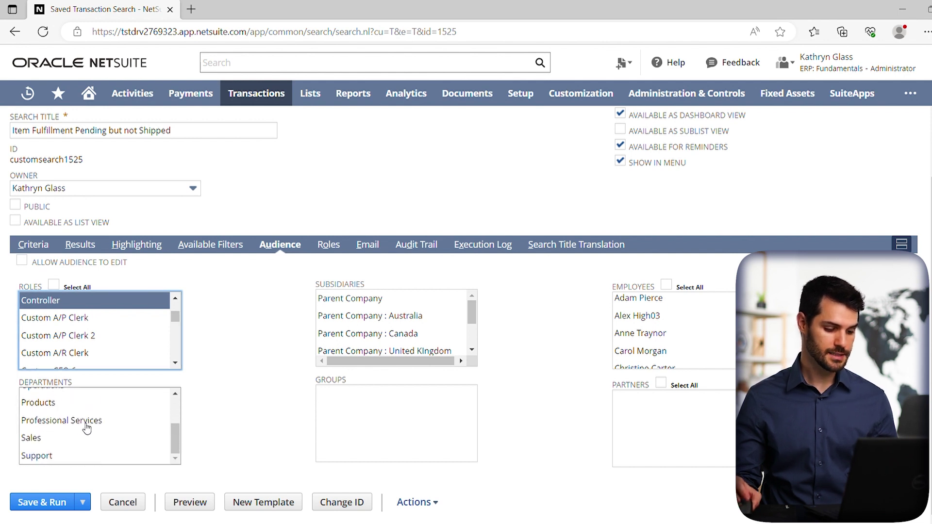
{"action": "left_click", "coordinate": [53, 458]}
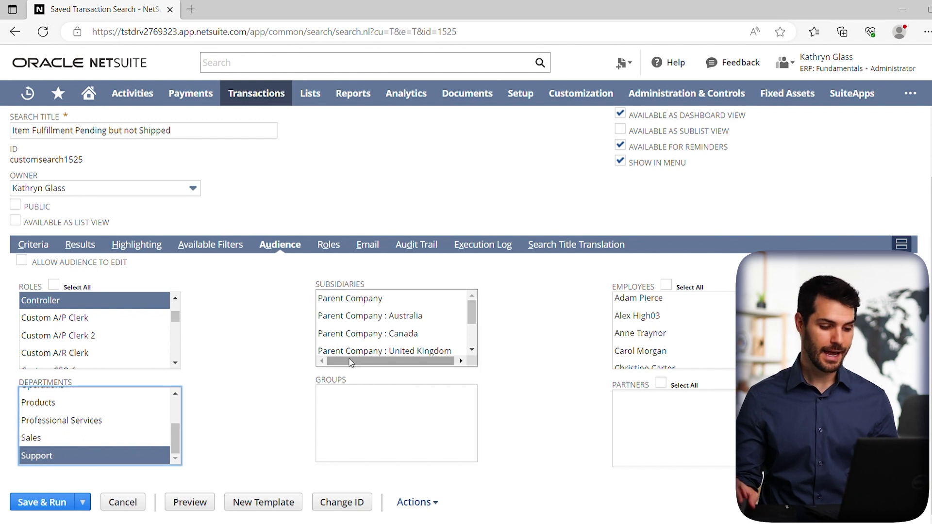
{"action": "left_click", "coordinate": [355, 304]}
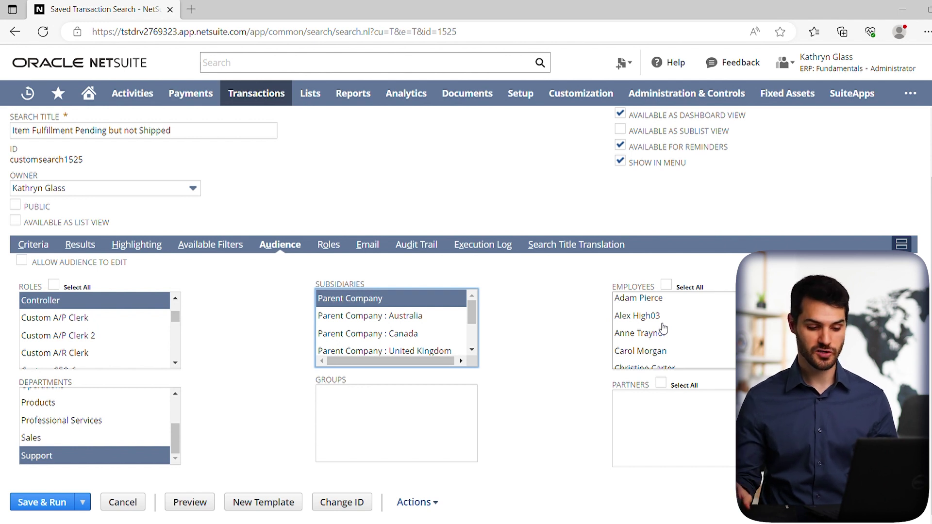
{"action": "scroll", "coordinate": [664, 328], "scroll_direction": "down", "scroll_amount": 1}
{"action": "scroll", "coordinate": [664, 325], "scroll_direction": "down", "scroll_amount": 2}
{"action": "scroll", "coordinate": [669, 318], "scroll_direction": "down", "scroll_amount": 1}
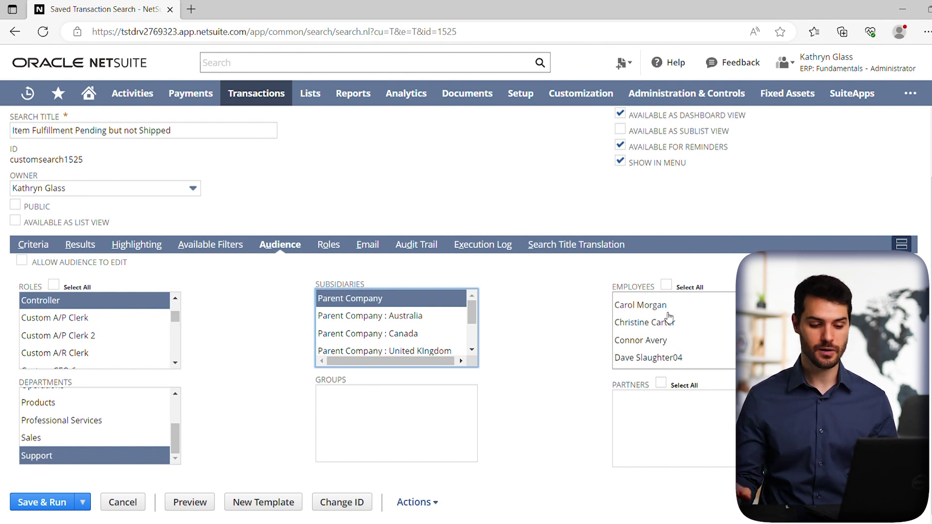
{"action": "scroll", "coordinate": [670, 321], "scroll_direction": "down", "scroll_amount": 2}
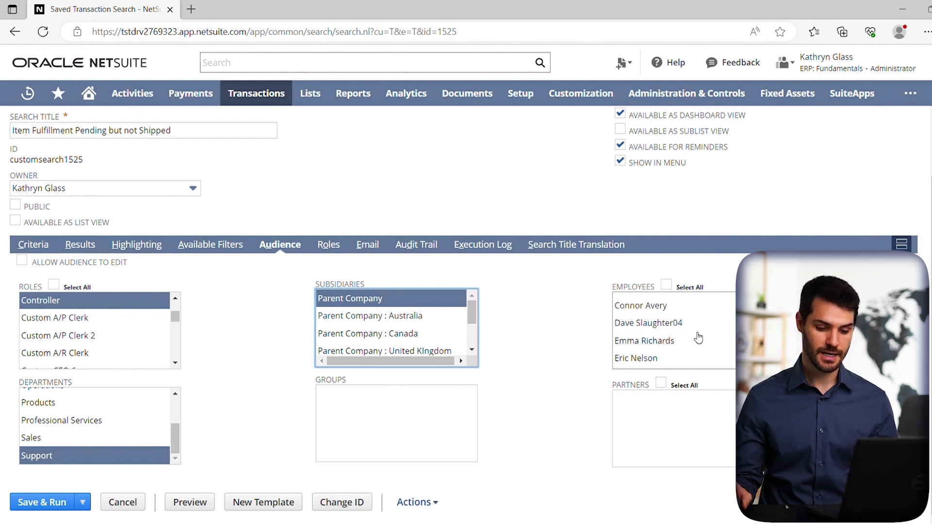
{"action": "scroll", "coordinate": [696, 341], "scroll_direction": "down", "scroll_amount": 1}
{"action": "left_click", "coordinate": [654, 349]}
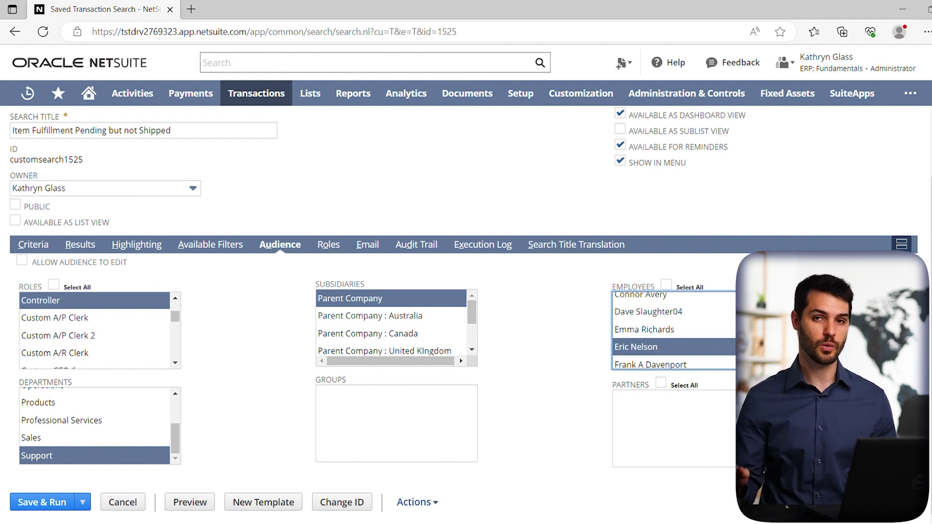
Add two more employees so three are chosen in the audience
{"action": "left_click", "coordinate": [710, 329], "text": "ctrl"}
{"action": "left_click", "coordinate": [709, 311], "text": "ctrl"}
{"action": "left_click", "coordinate": [515, 311]}
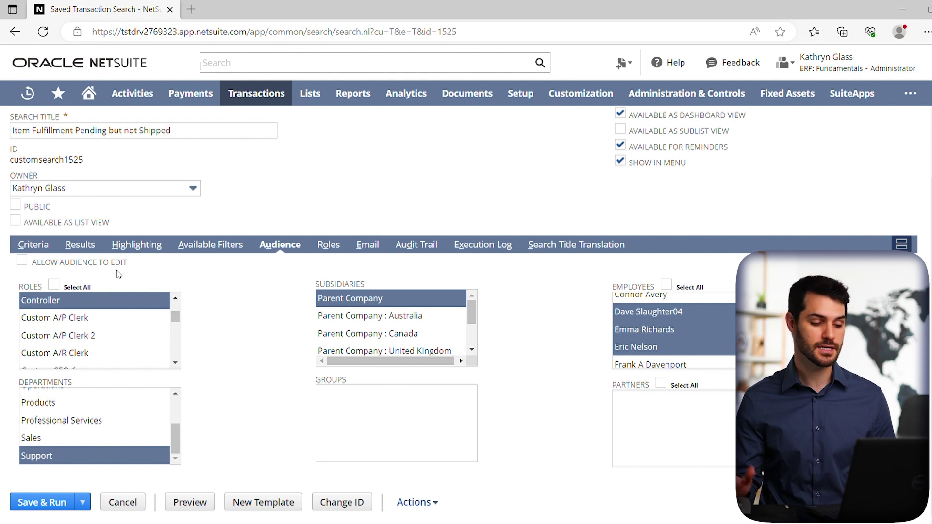
Allow the audience to edit the search, then save and run it
{"action": "left_click", "coordinate": [25, 264]}
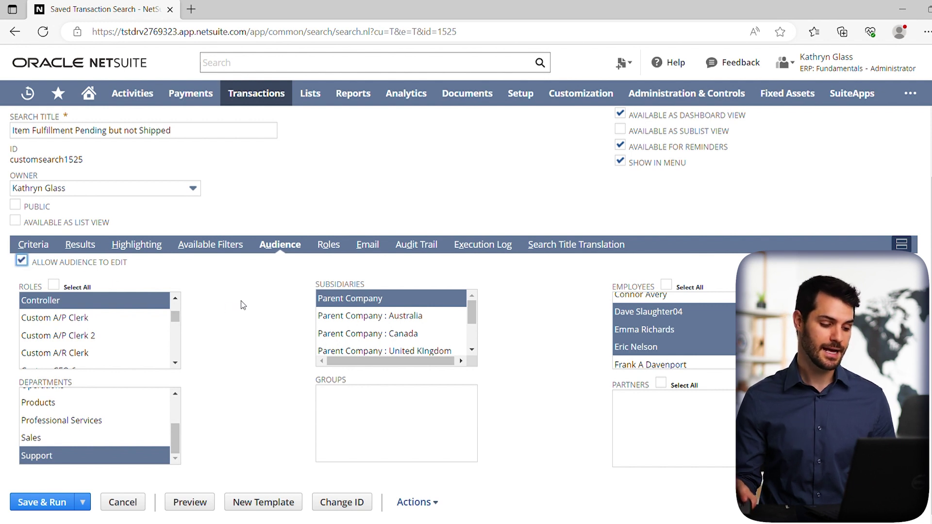
{"action": "left_click", "coordinate": [56, 504]}
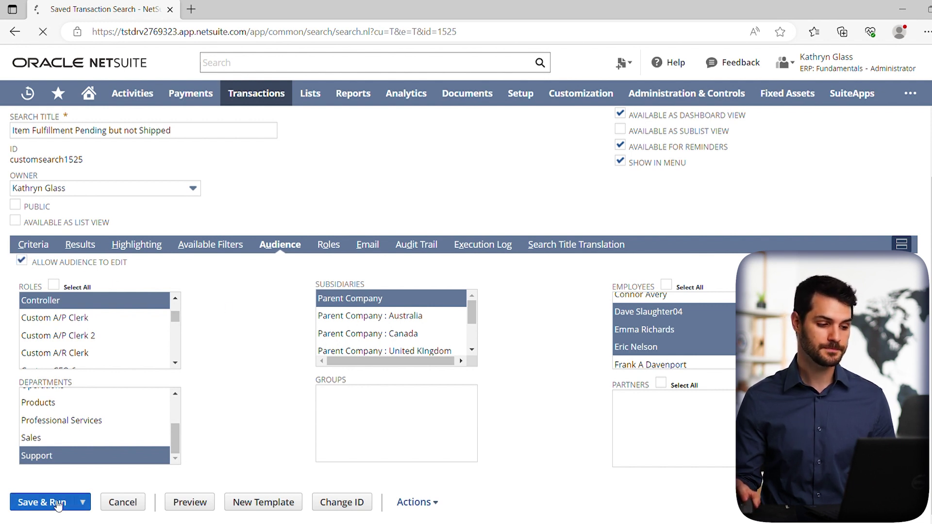